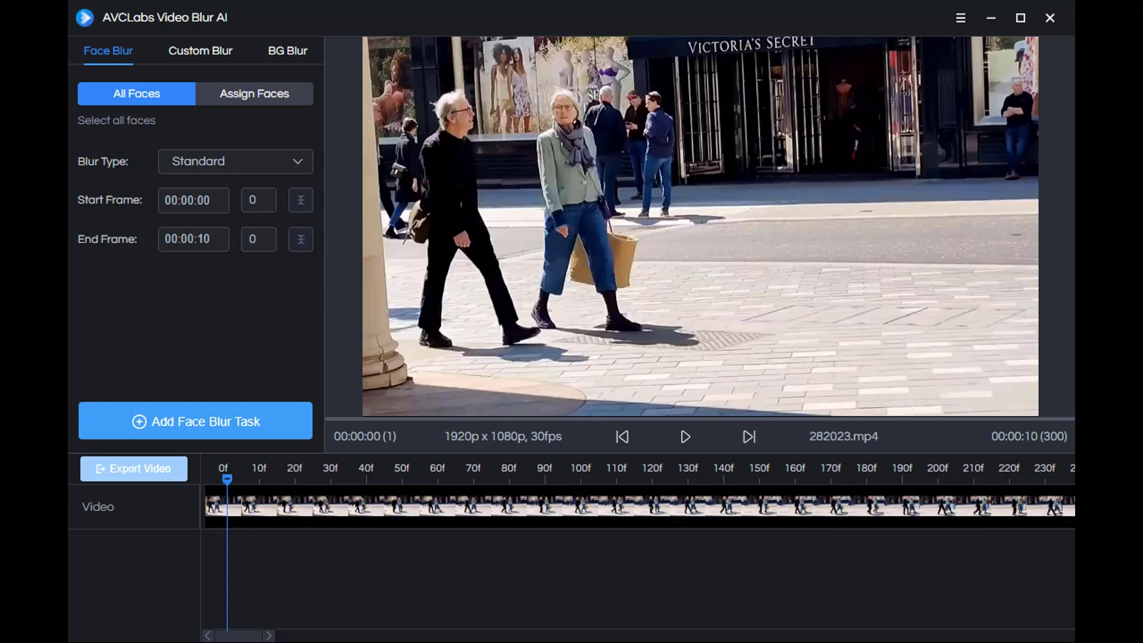
# - Play the street clip and pause it around frame 145 of 300
pyautogui.click(681, 437)
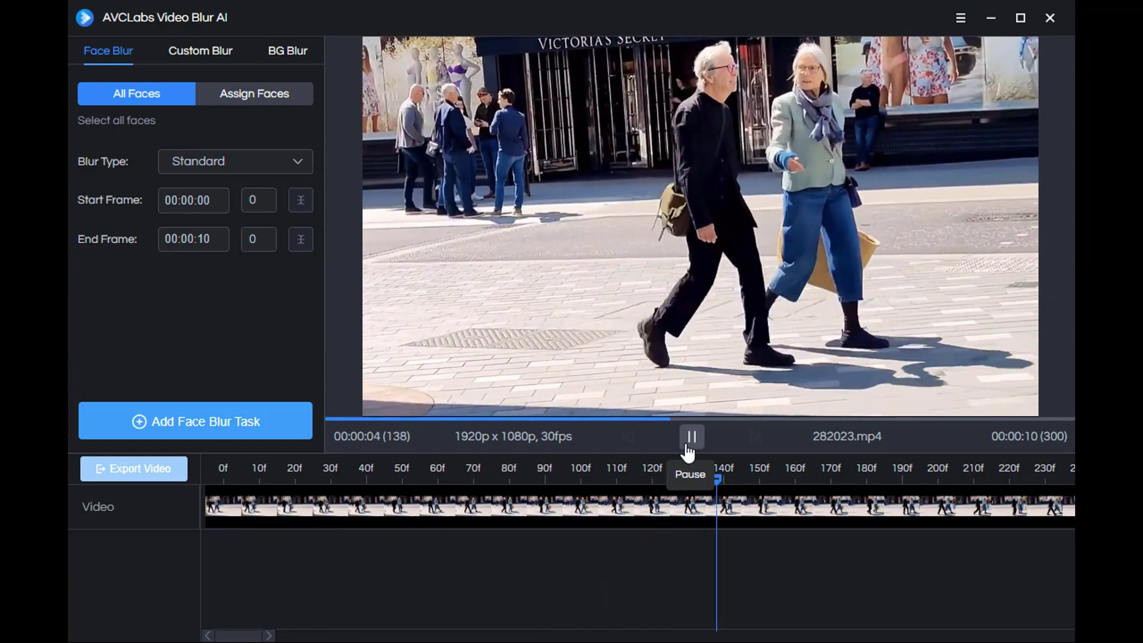
pyautogui.click(688, 451)
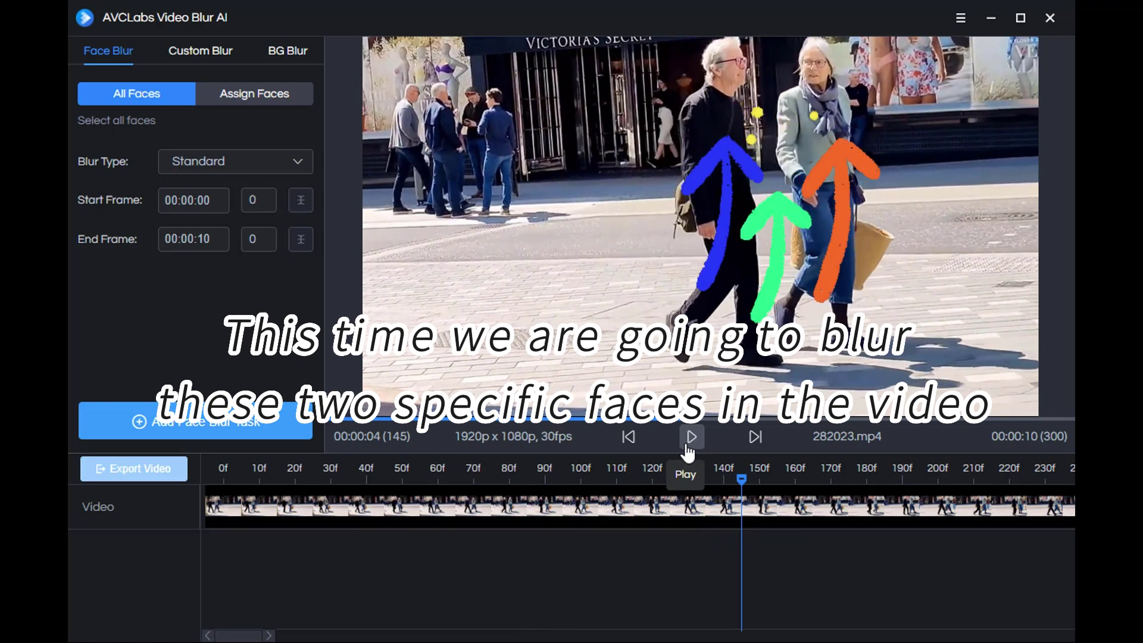
# - Scan faces and select the six thumbnails of the two walking pedestrians for blurring
pyautogui.click(248, 108)
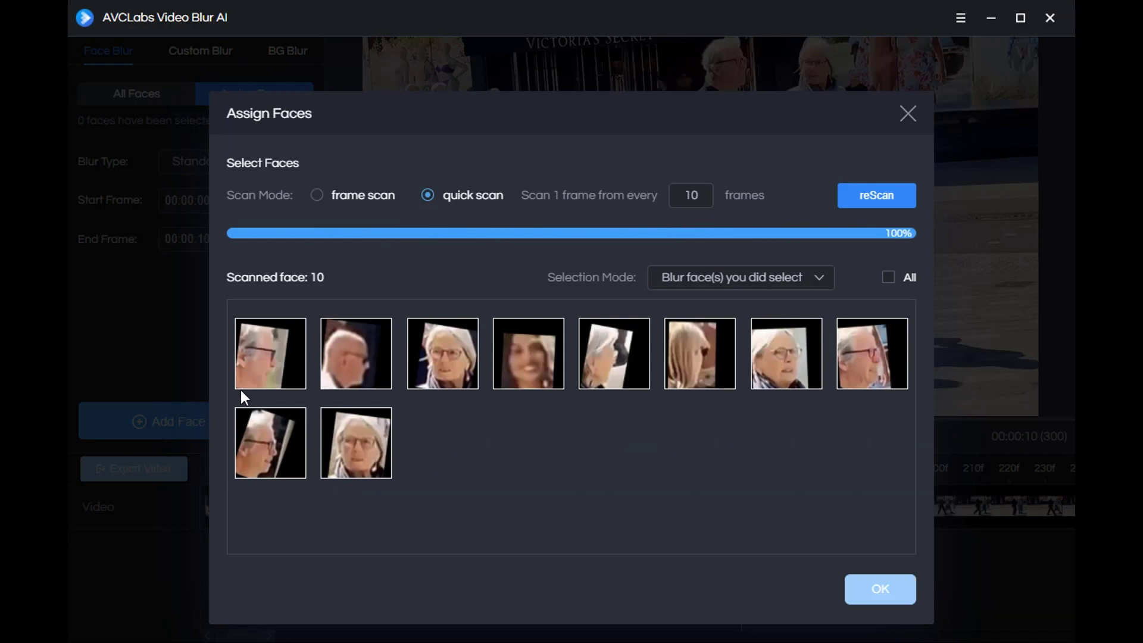
pyautogui.click(261, 380)
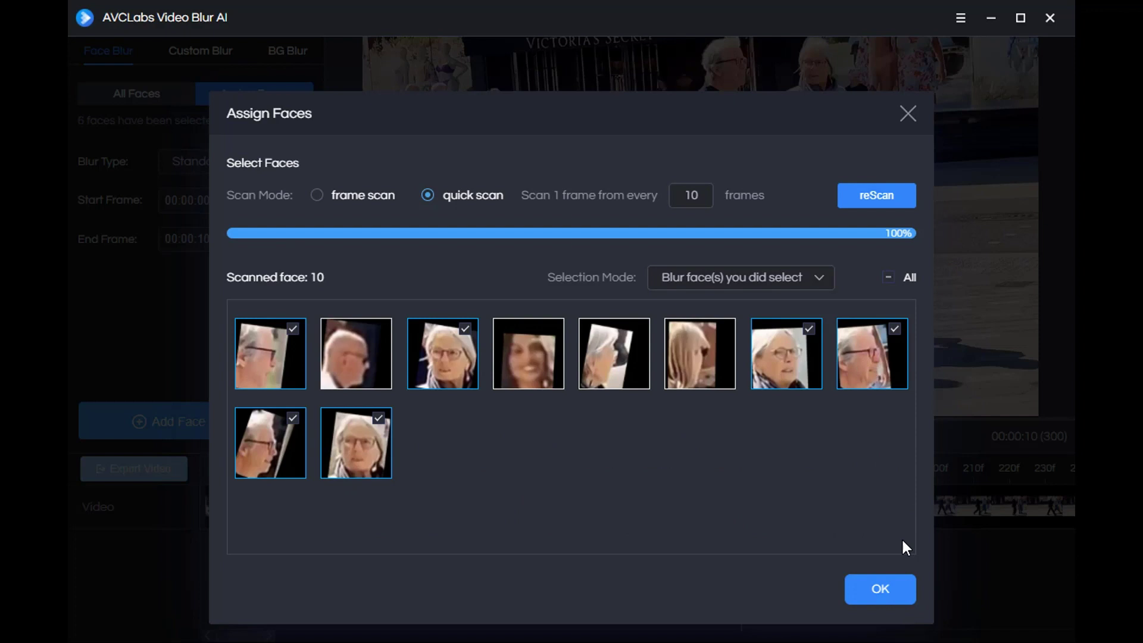
pyautogui.click(882, 592)
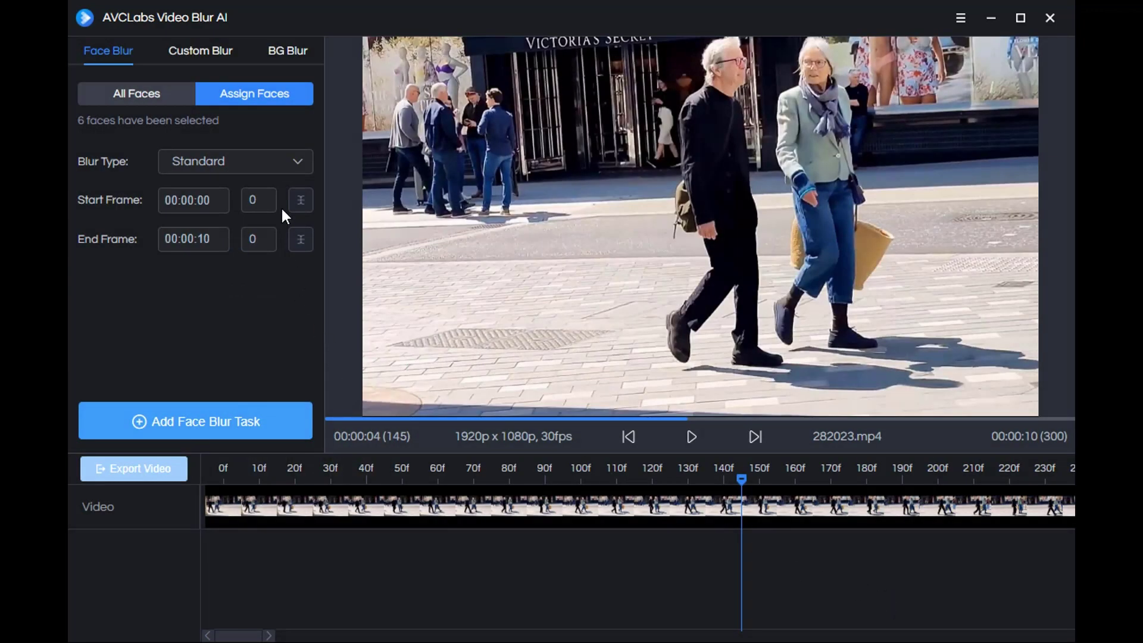
# - Choose the Blur style and add a face blur task spanning the timeline
pyautogui.click(286, 172)
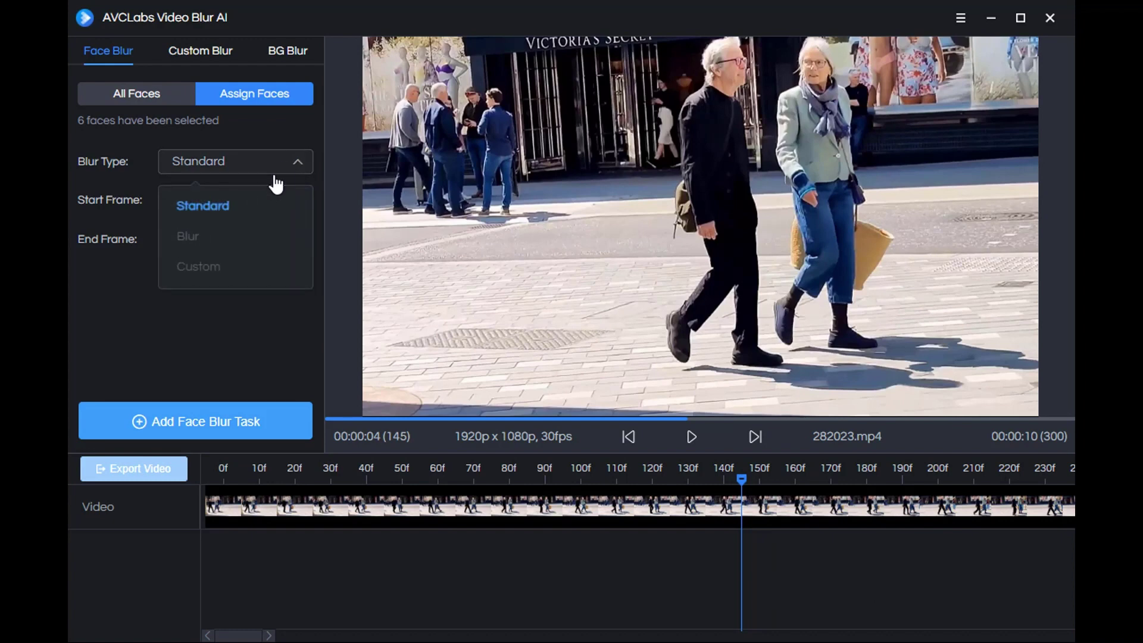
pyautogui.click(292, 250)
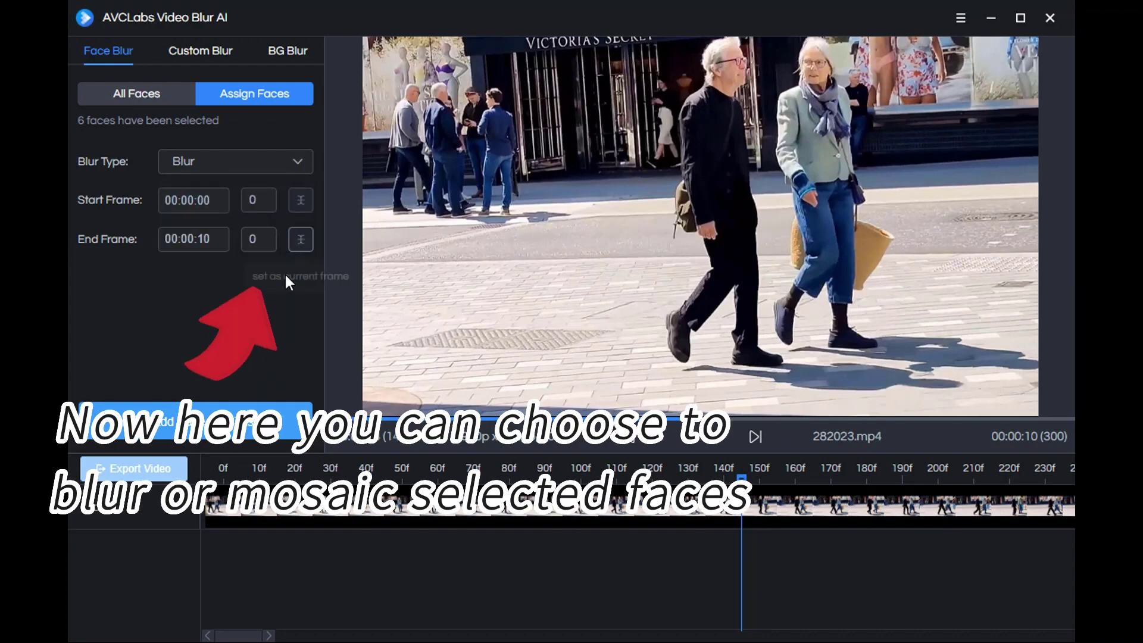
pyautogui.click(257, 428)
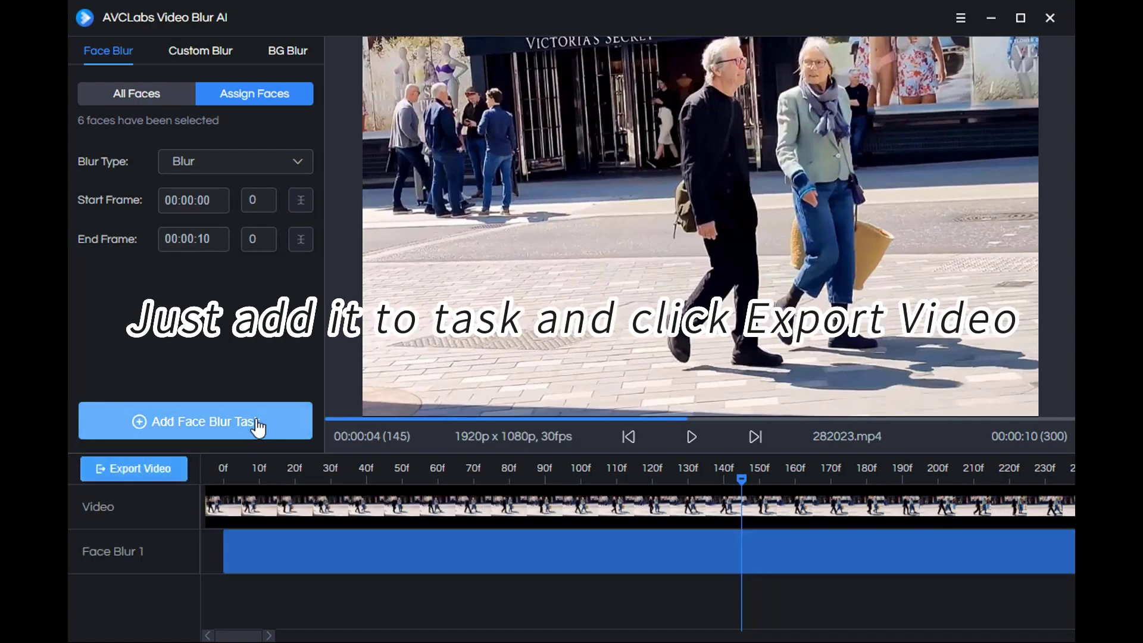
# - Start the video export so processing of the 300 frames begins
pyautogui.click(182, 480)
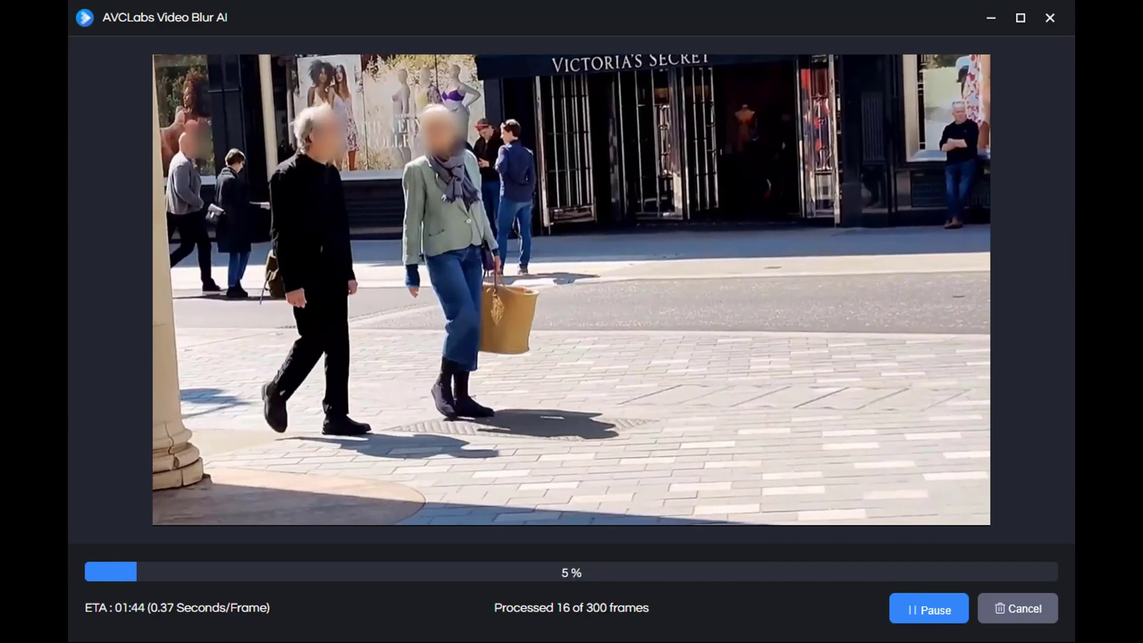